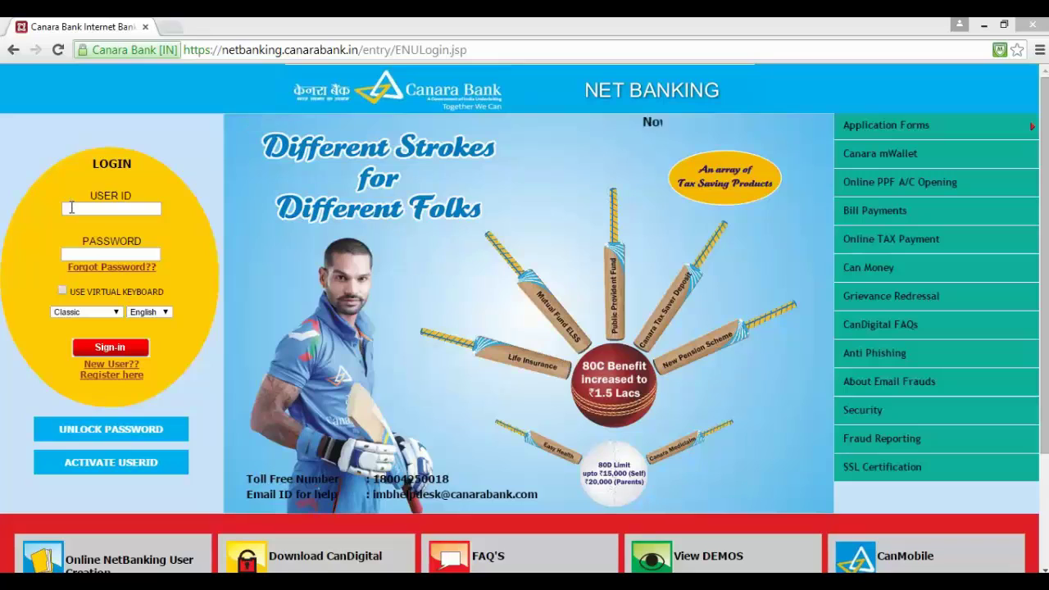
Sign in with the customer's user ID and password to reach the Account Summary
left_click(71, 208)
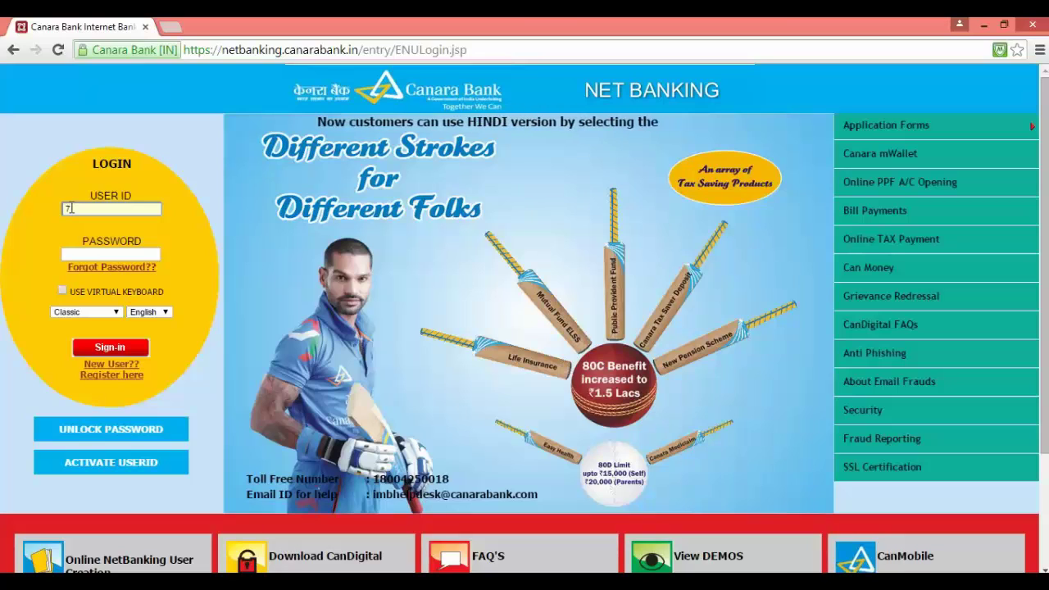
key("Tab")
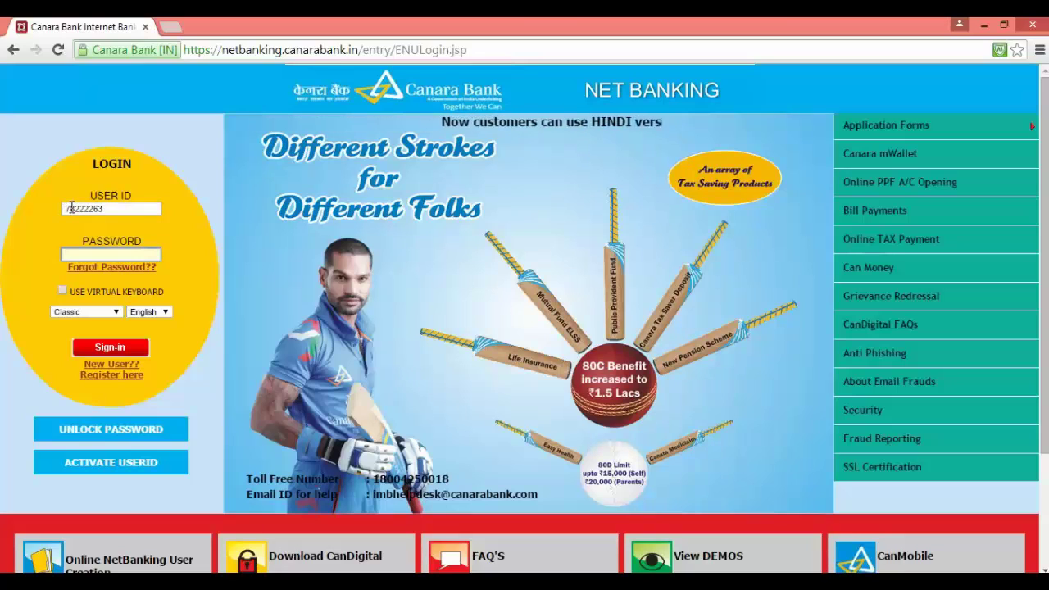
type("**********")
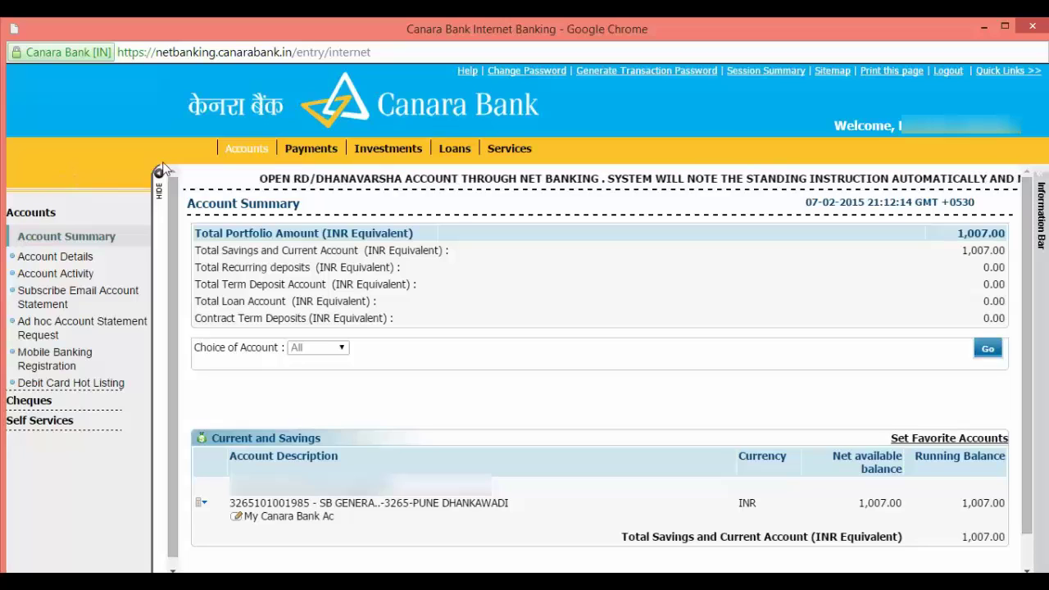
Go to Payments > Beneficiary Maintenance with Transaction Type set to NEFT
left_click(313, 149)
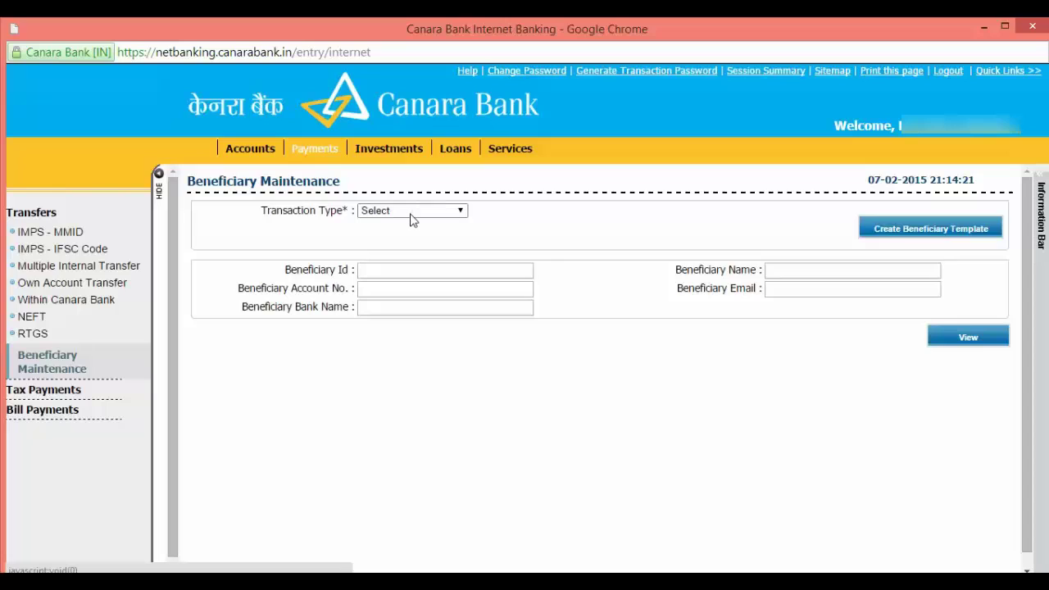
left_click(412, 211)
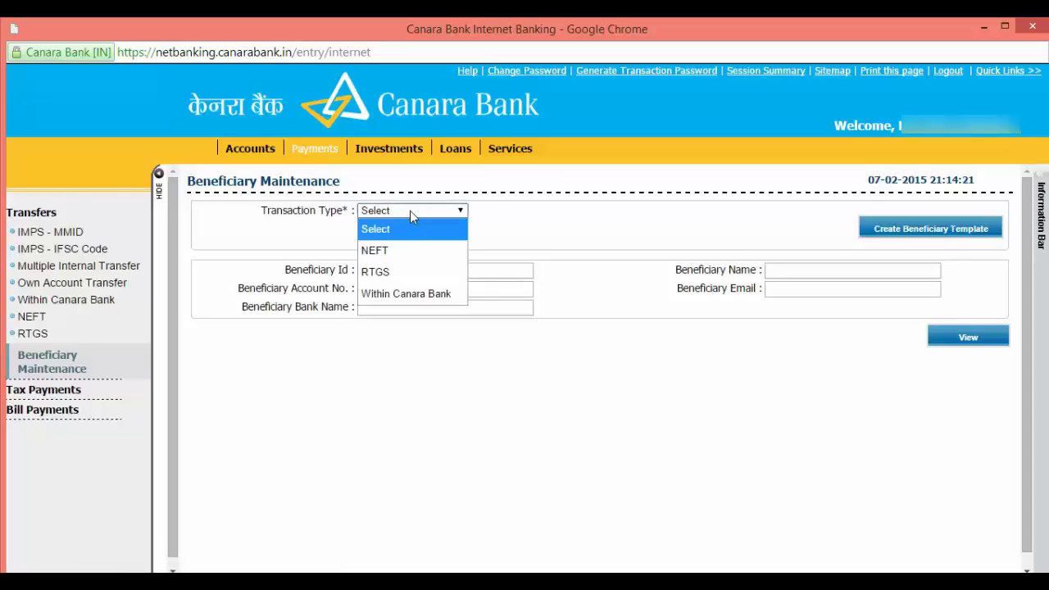
left_click(389, 250)
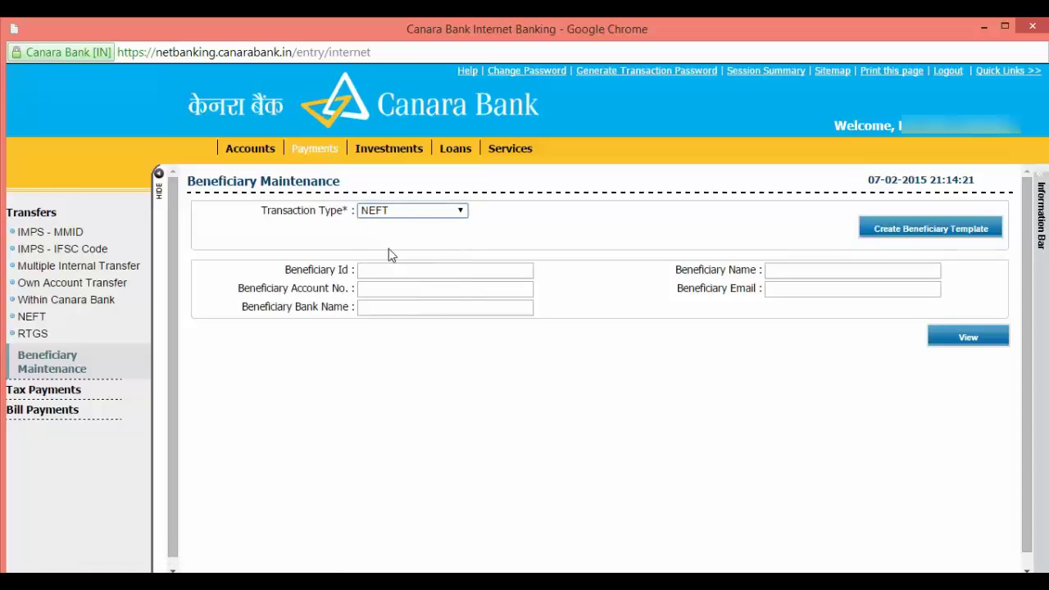
left_click(436, 214)
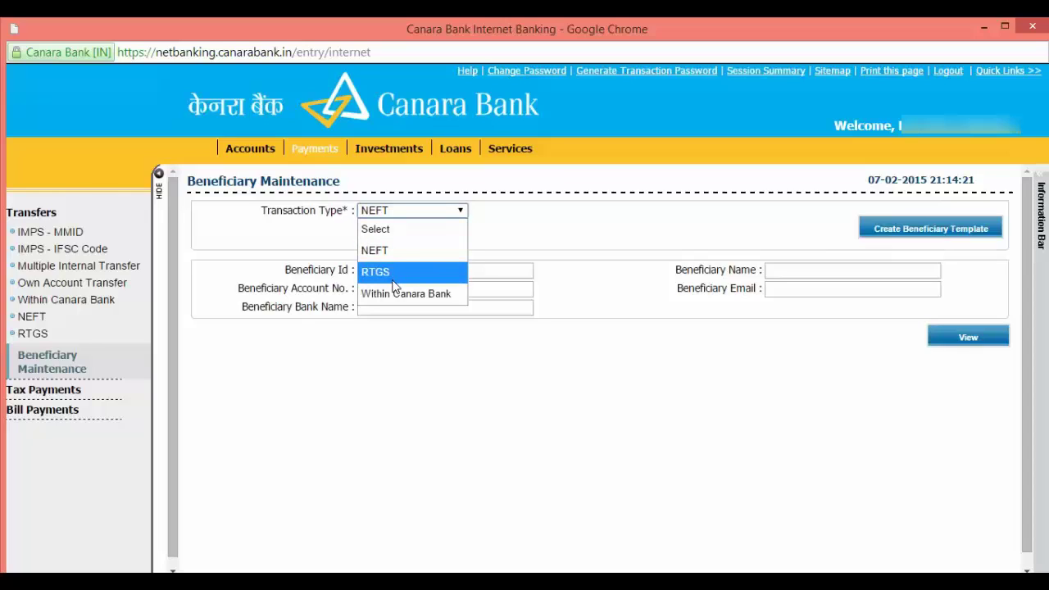
left_click(403, 257)
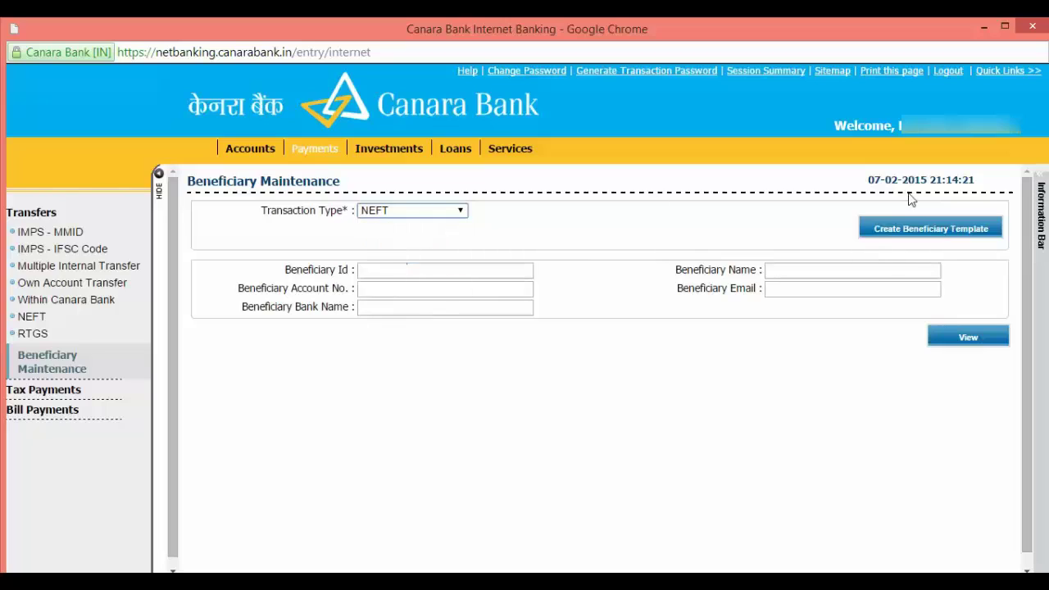
Start a new beneficiary template with ID 01, the beneficiary's name and e-mail address
left_click(915, 239)
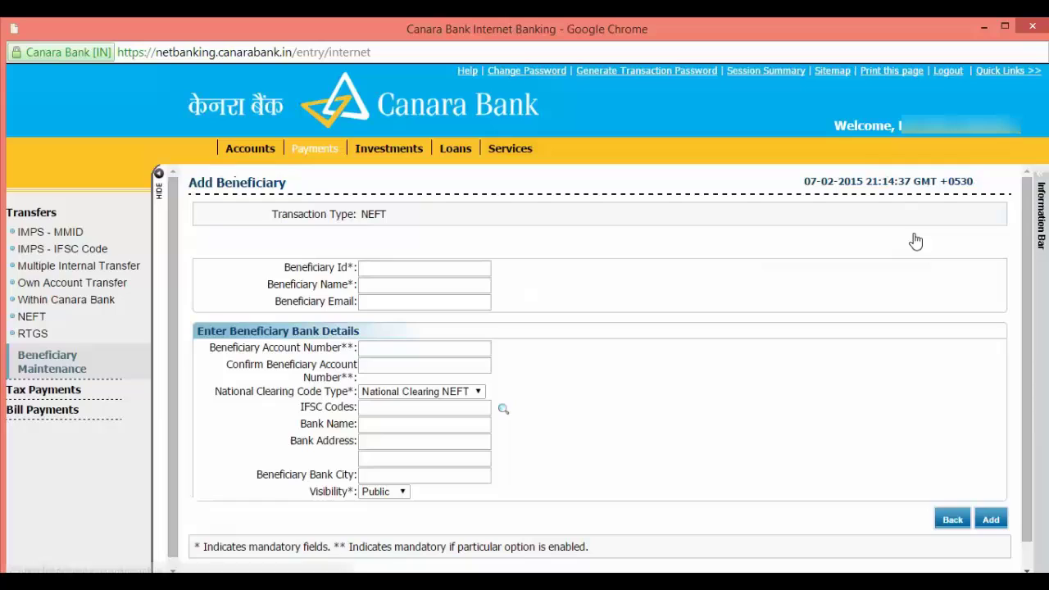
left_click(433, 270)
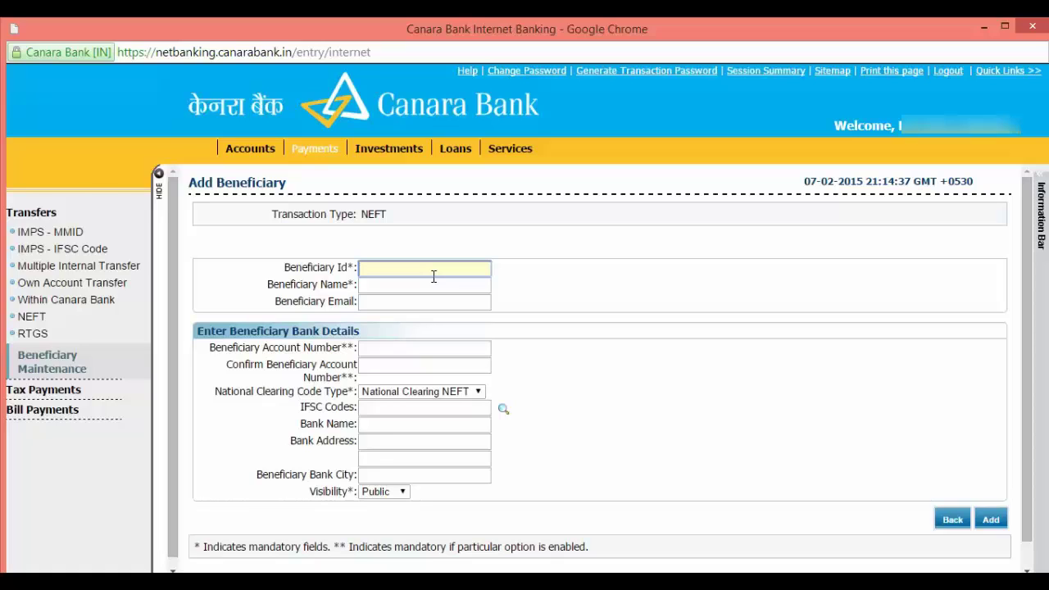
type("Ne")
key("BackSpace")
key("BackSpace")
type("01")
key("Tab")
type("De")
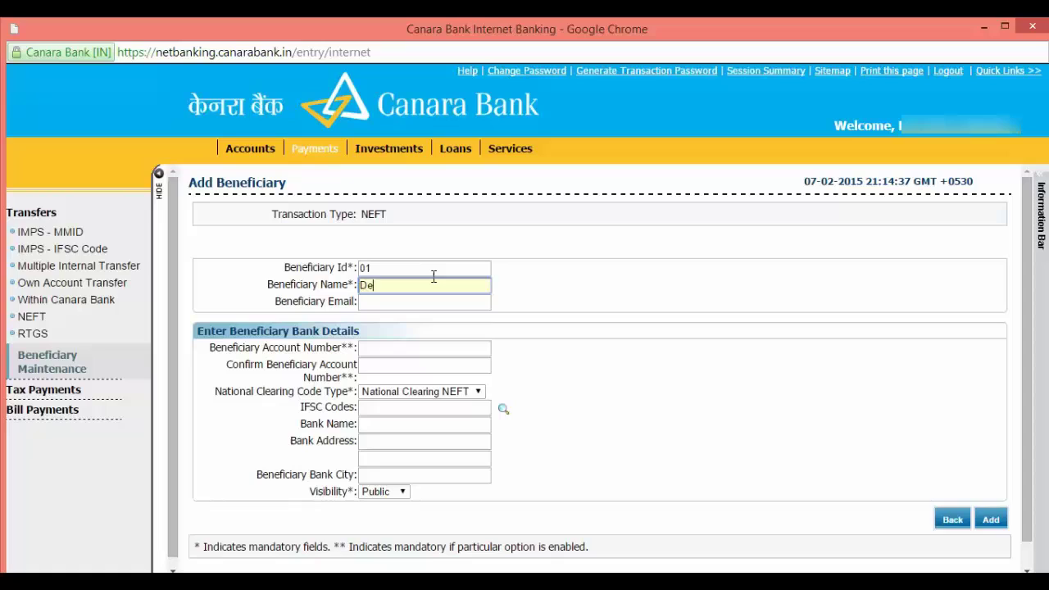
type("epak")
key("Tab")
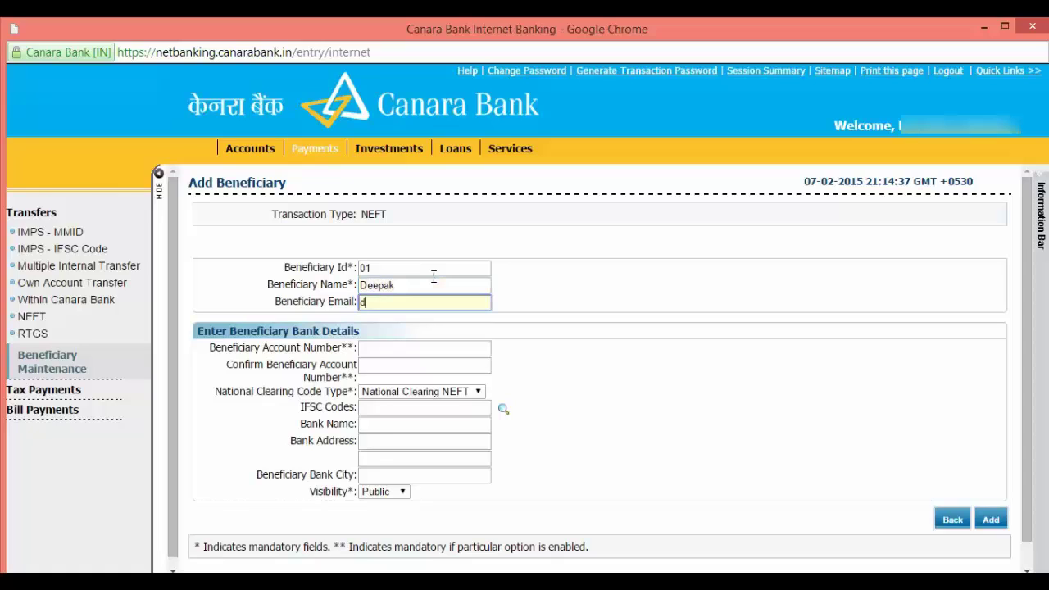
Enter and confirm the beneficiary's account number, keeping National Clearing NEFT as code type
key("Tab")
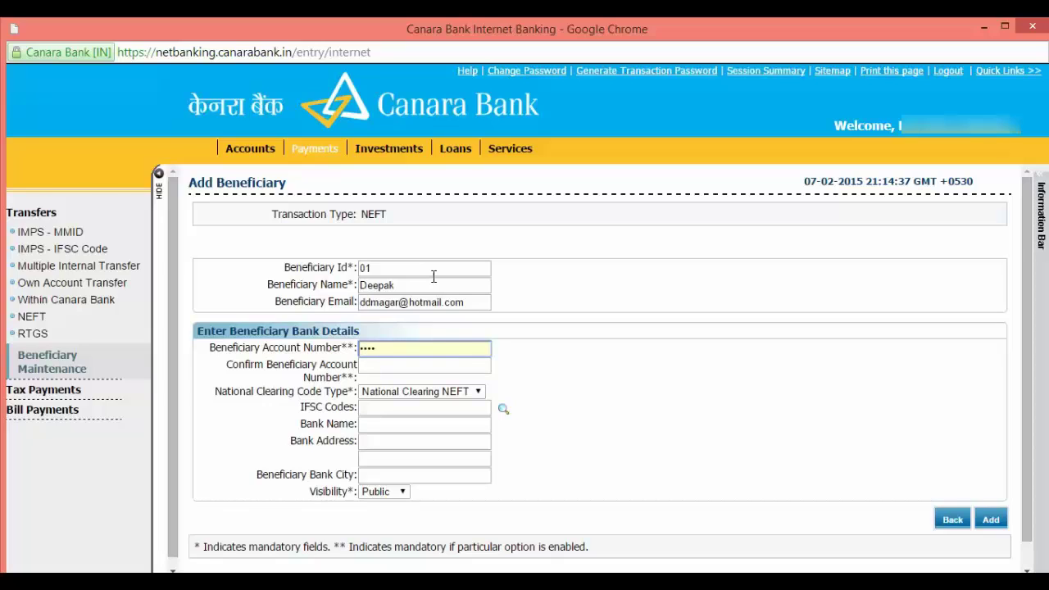
key("BackSpace")
key("BackSpace")
type("000")
key("Tab")
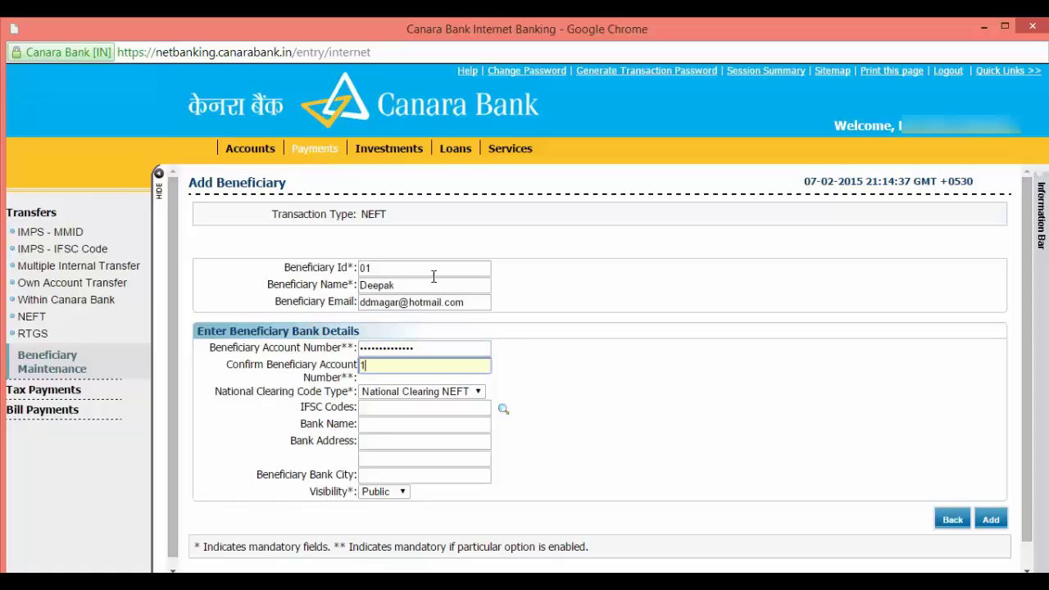
key("Tab")
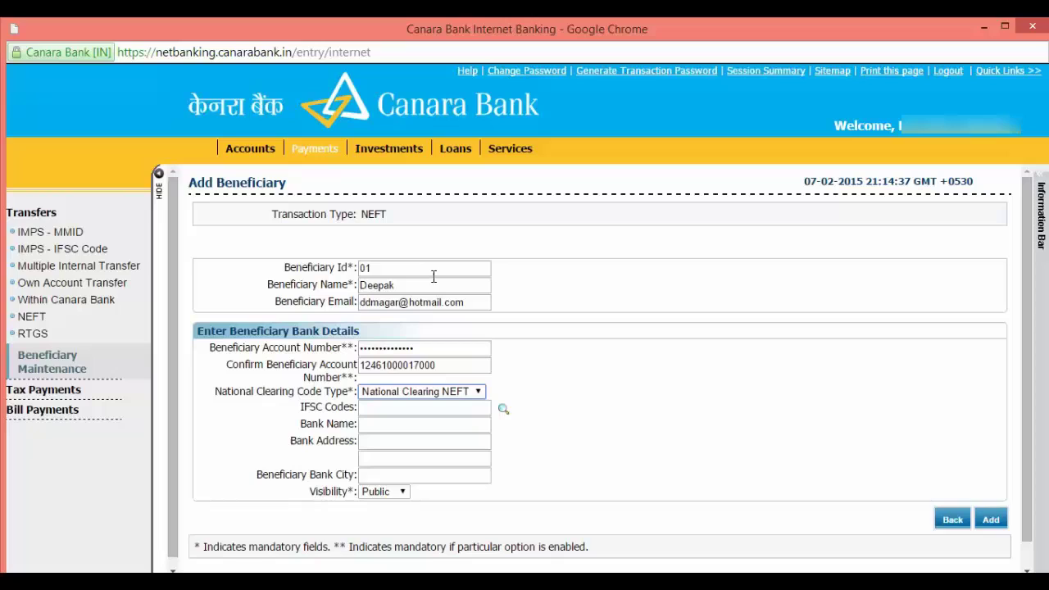
left_click(479, 393)
left_click(478, 394)
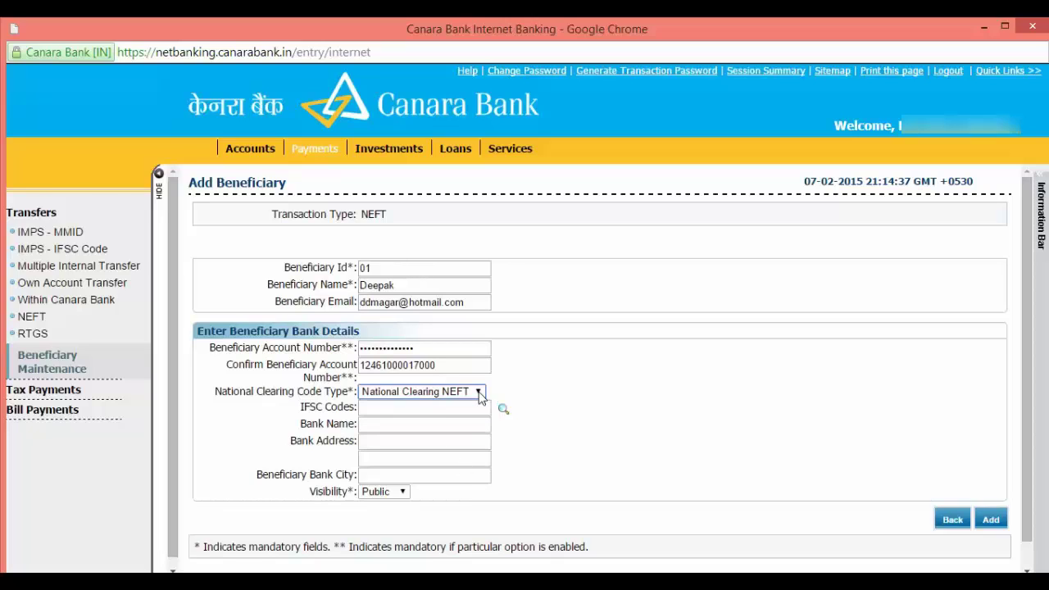
left_click(435, 410)
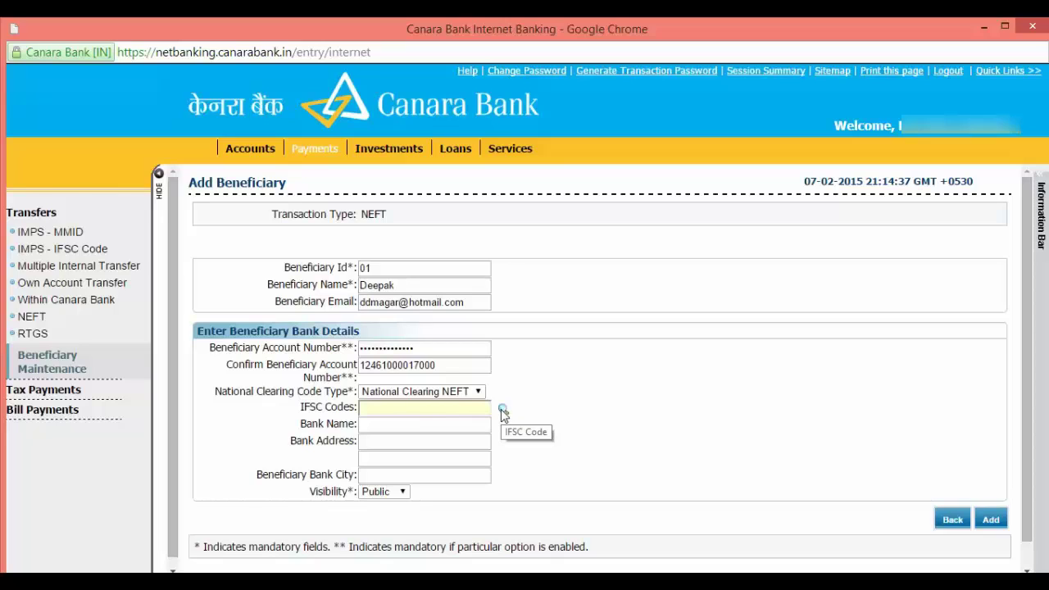
Look up HDFC Bank's Suyojit Sankul branch and fill in IFSC HDFC0001246
left_click(503, 410)
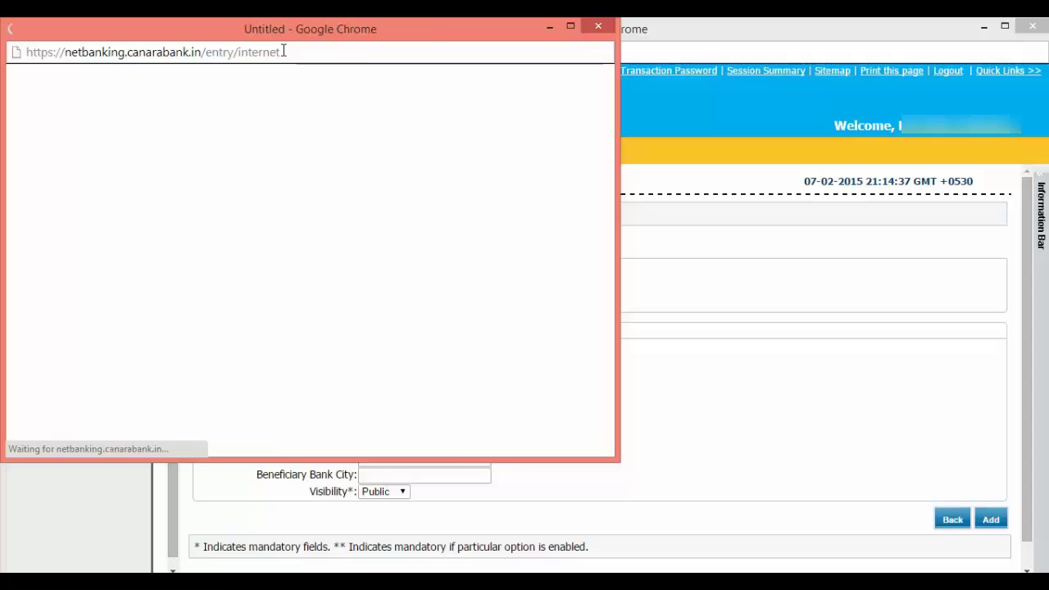
left_click(238, 135)
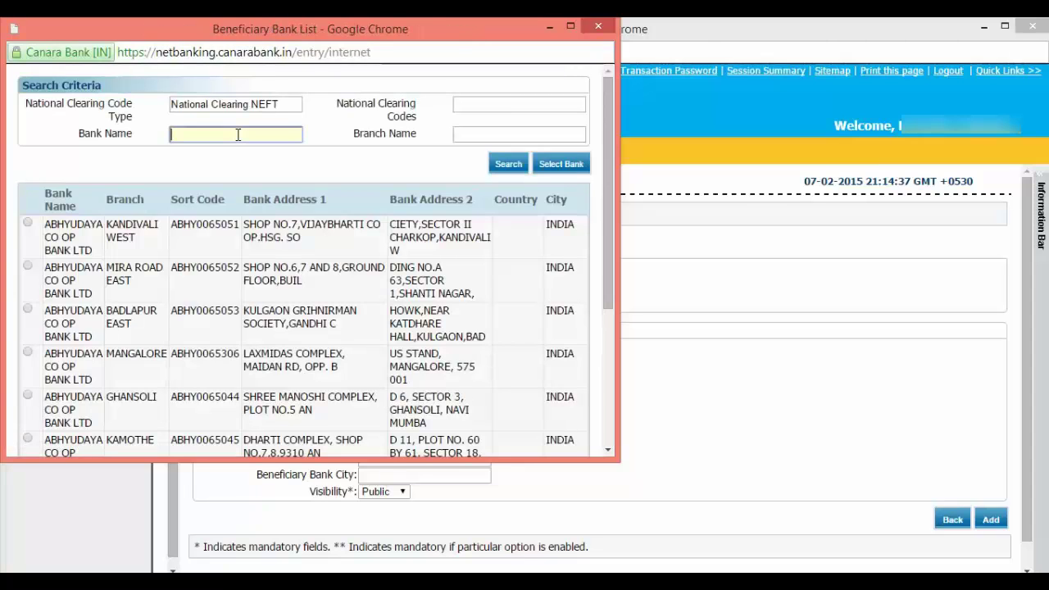
type("HDFC Bank")
left_click(479, 134)
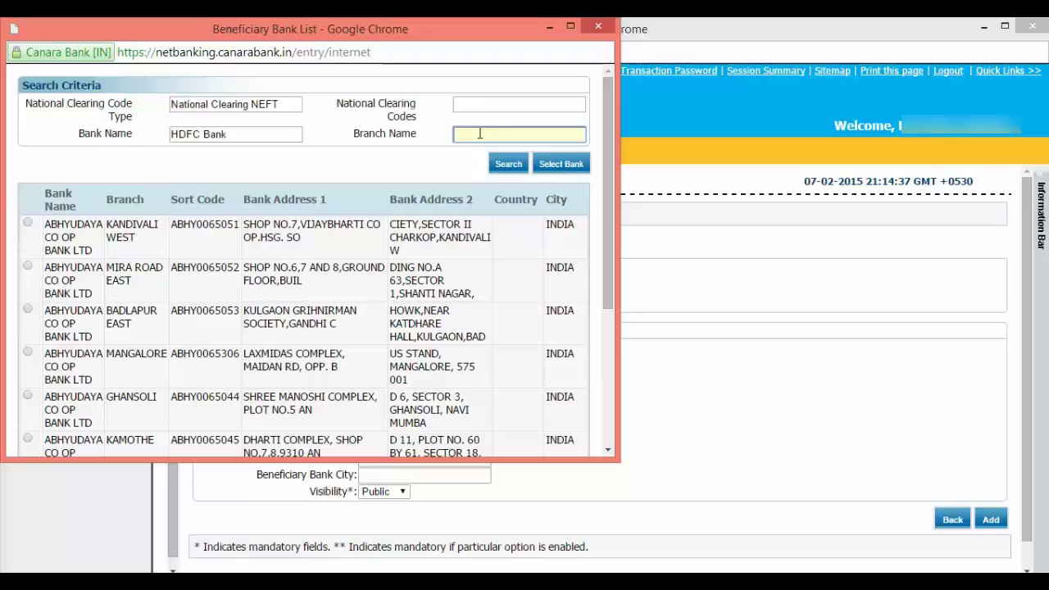
type("Suyojit Sankul")
left_click(509, 166)
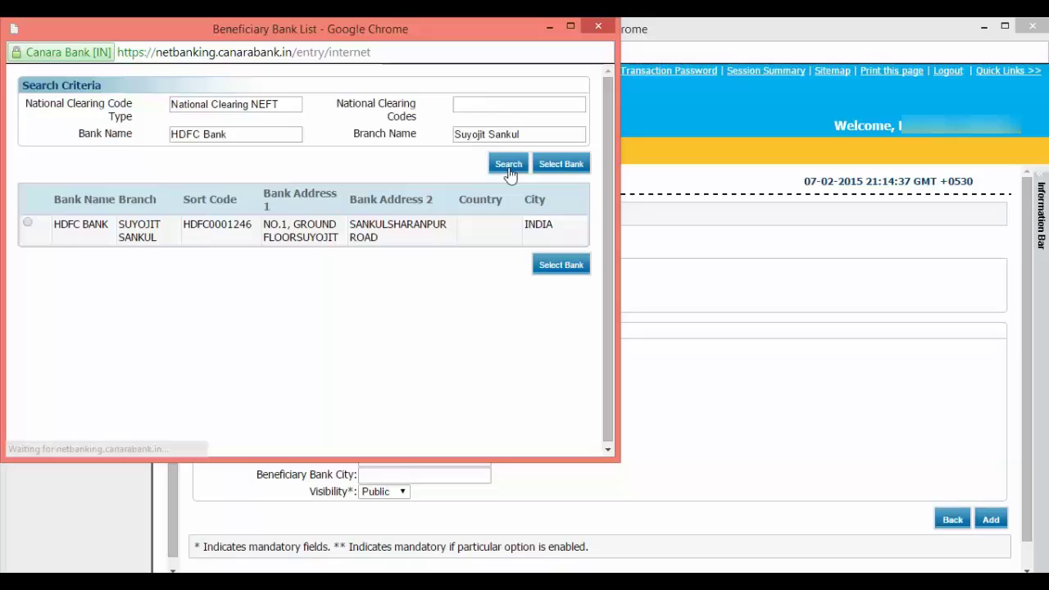
left_click(28, 224)
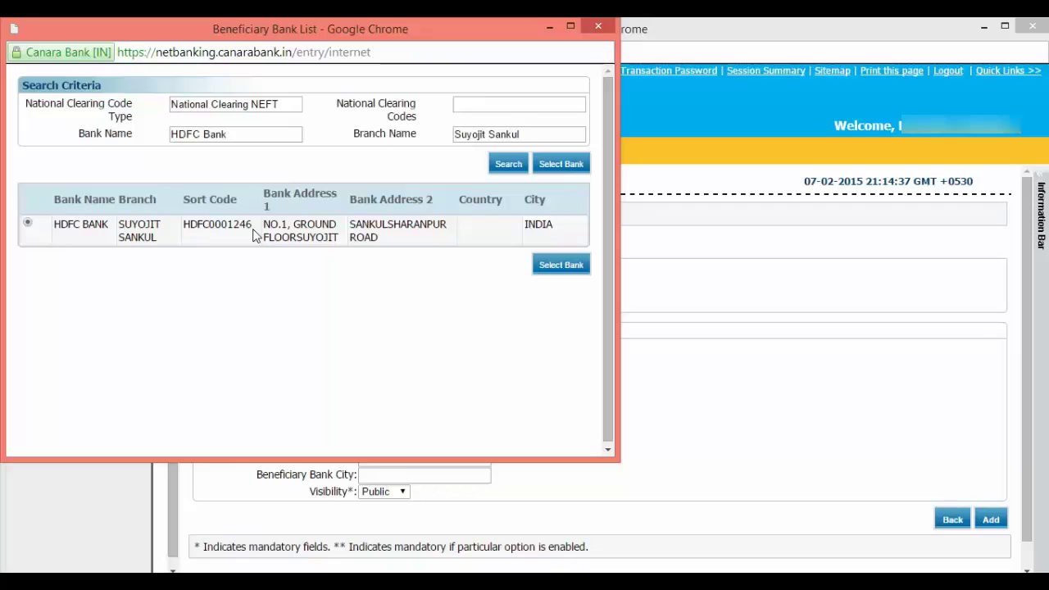
left_click(563, 265)
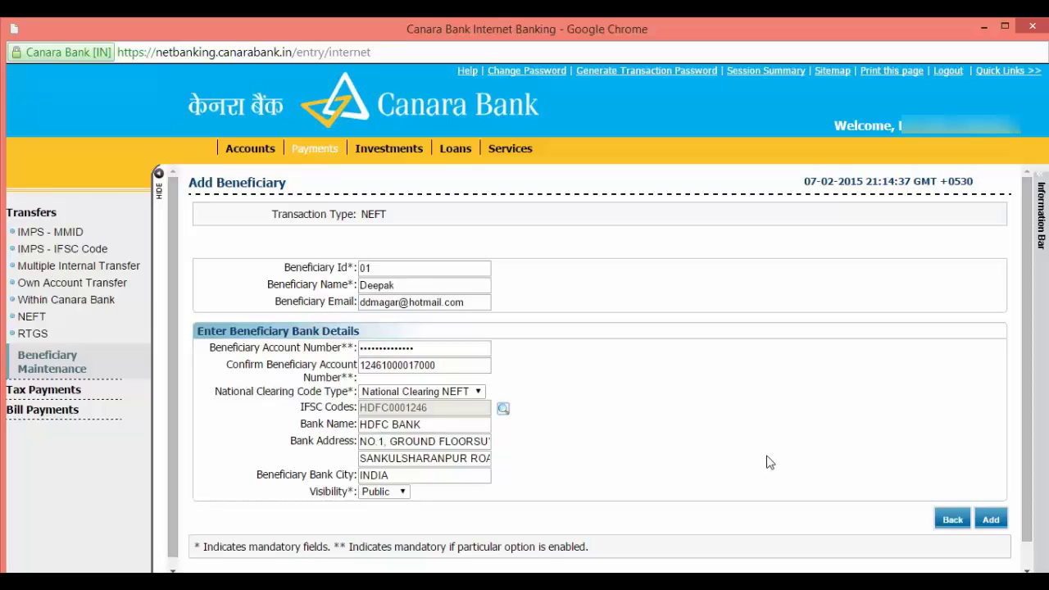
Keep visibility Public and submit the beneficiary to reach the Add Beneficiary - Verify page
left_click(385, 494)
left_click(385, 499)
left_click(989, 521)
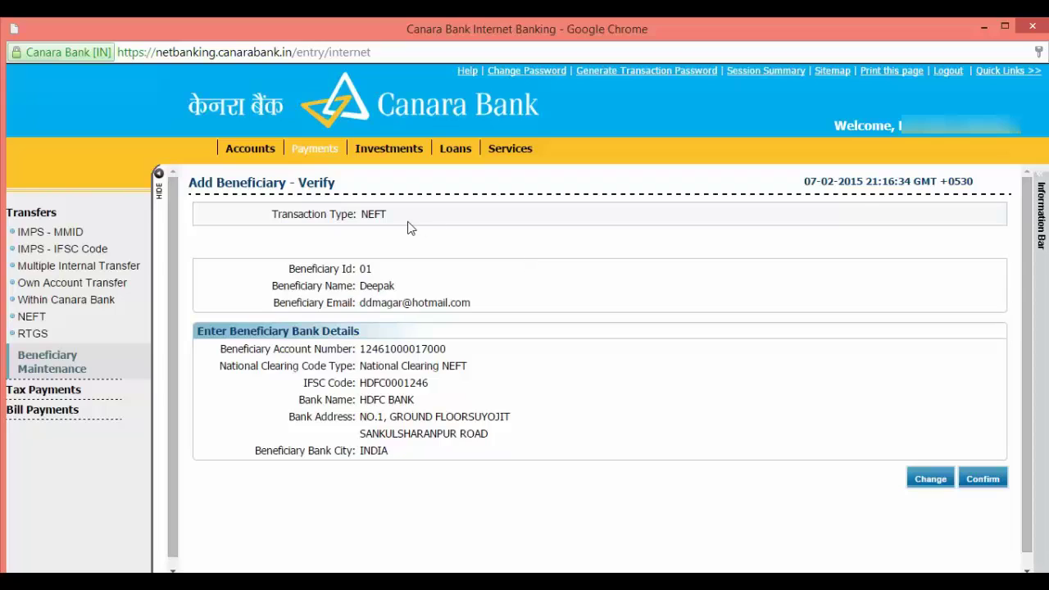
Confirm the details, enter the transaction password and OTP, and authorise the new beneficiary
left_click(983, 482)
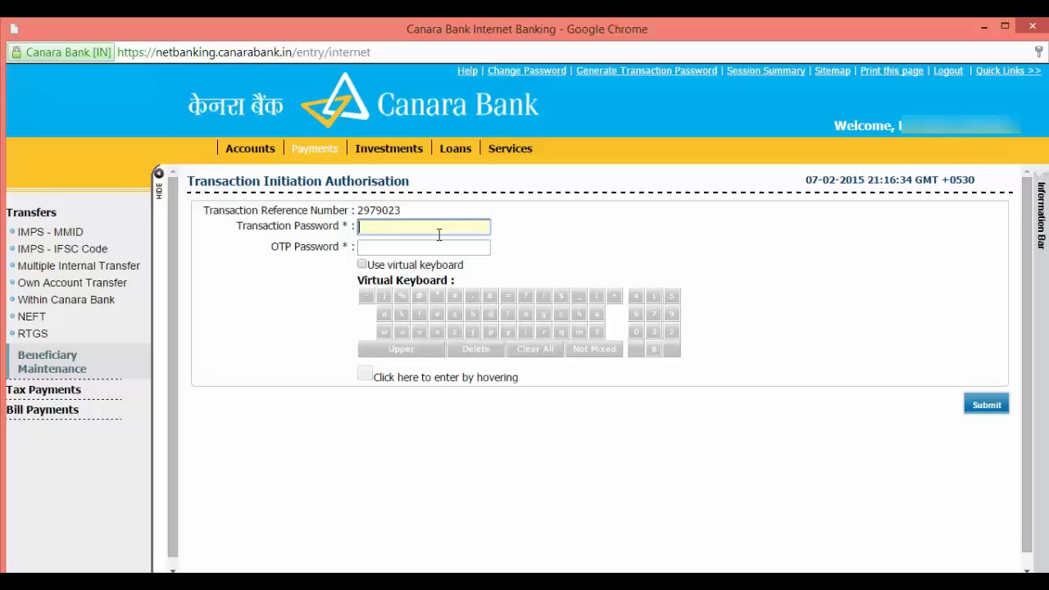
key("ctrl+v")
left_click(411, 247)
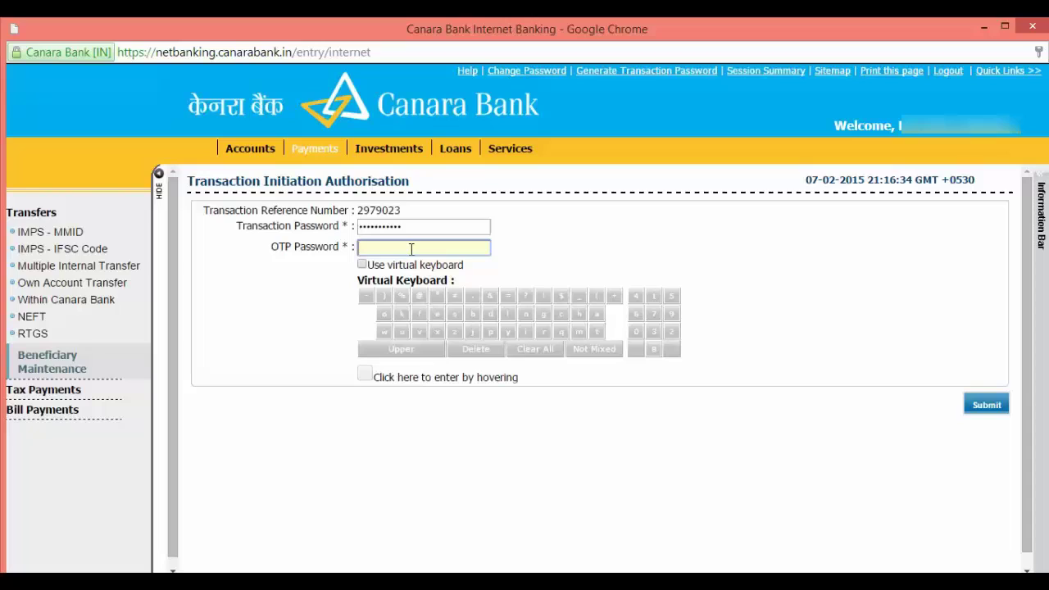
type("••••")
left_click(987, 405)
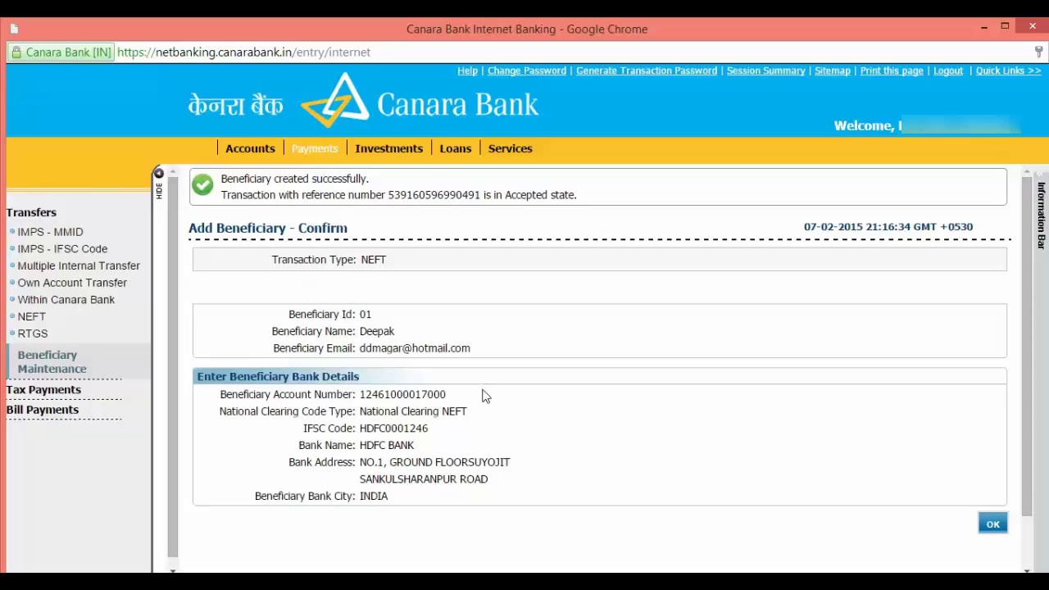
Search Beneficiary Maintenance for ID 01 to list the new HDFC Bank beneficiary
left_click(994, 528)
left_click(420, 270)
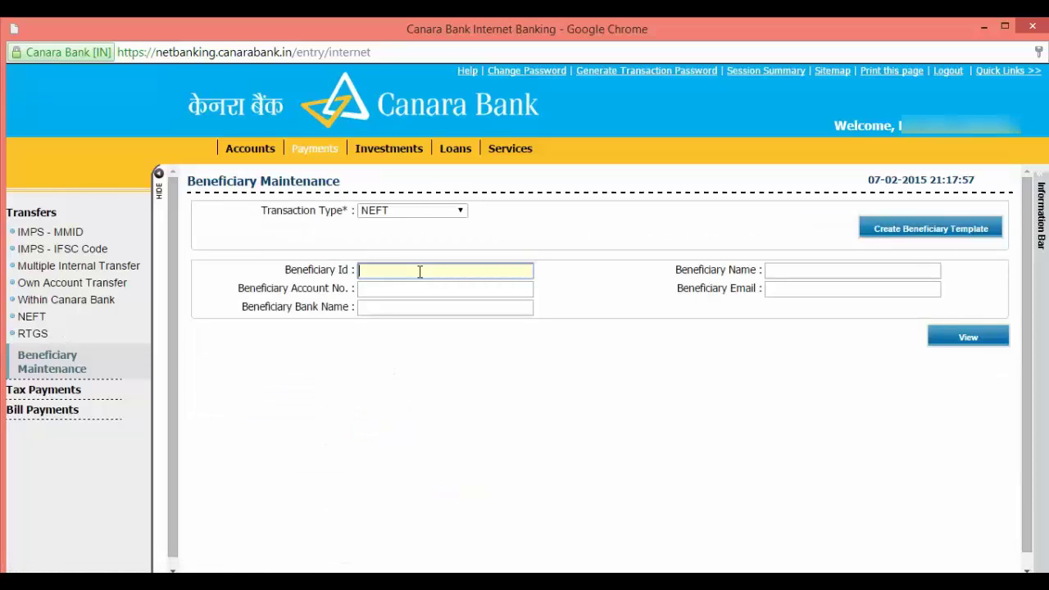
type("01")
left_click(959, 344)
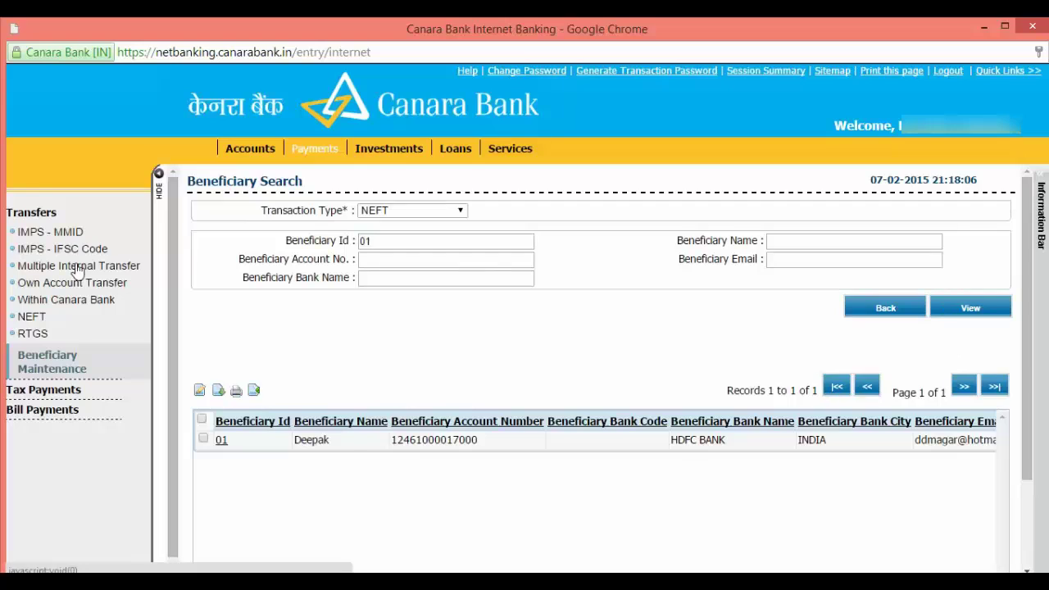